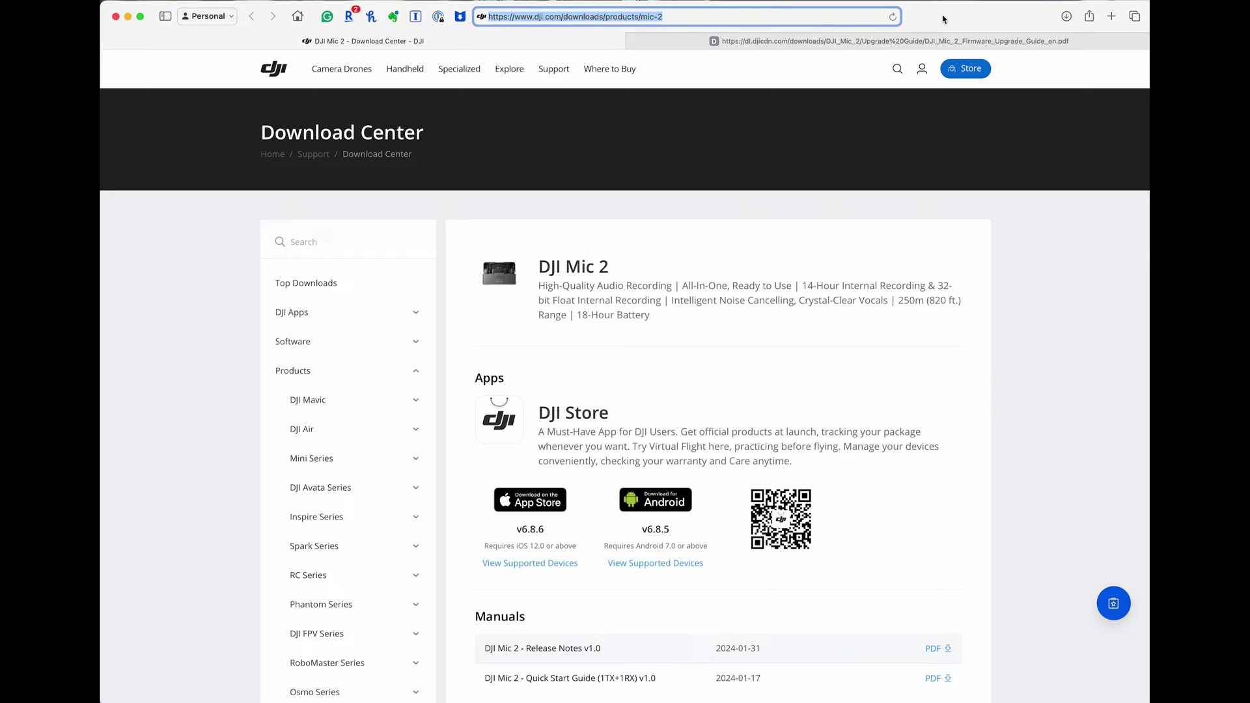
scroll(814, 201, down, 5)
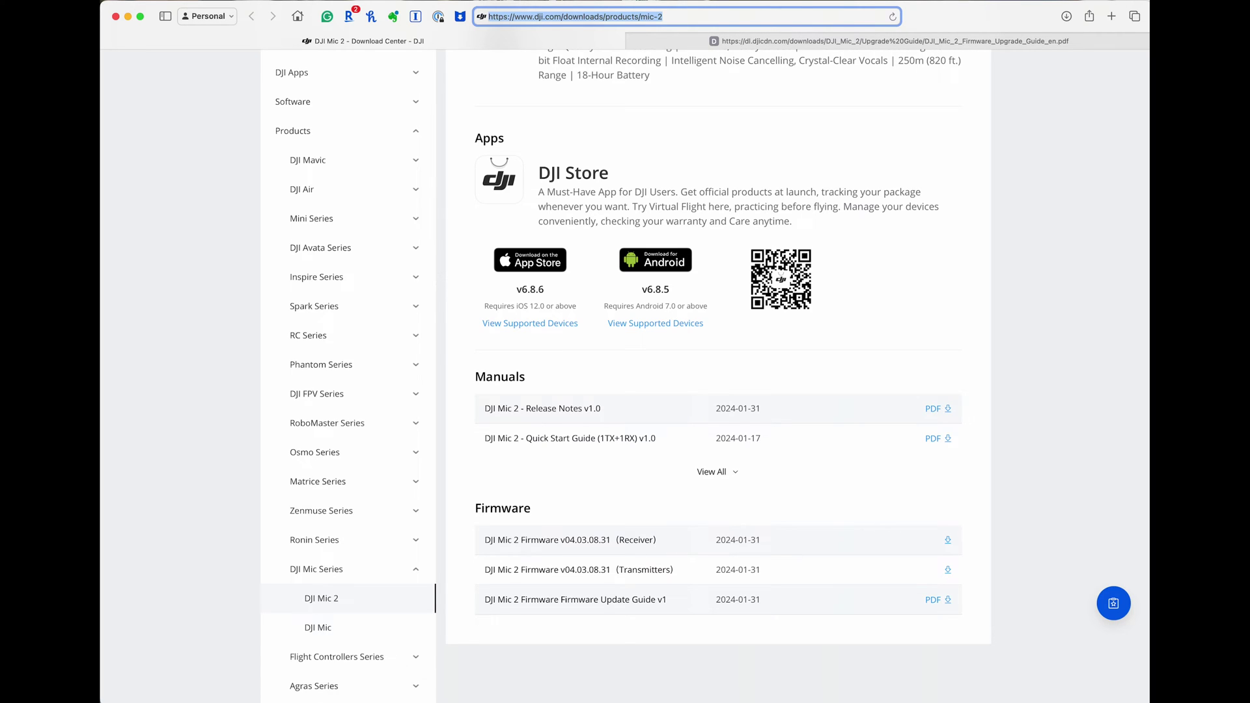
Switch to the Finder window holding the downloaded DJI Mic 2 firmware files
key(super+Tab)
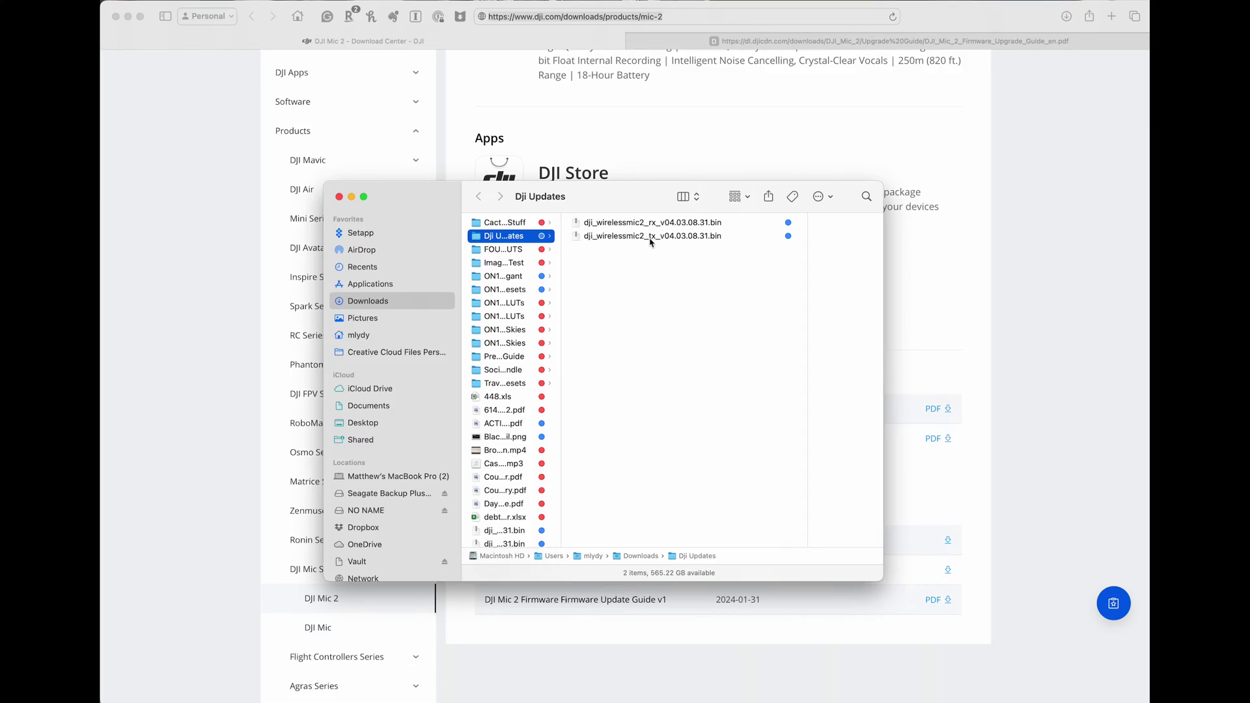
Inspect the NO NAME drive and its DJI_Audio_001 folder, then return to Dji Updates with full file names
click(378, 510)
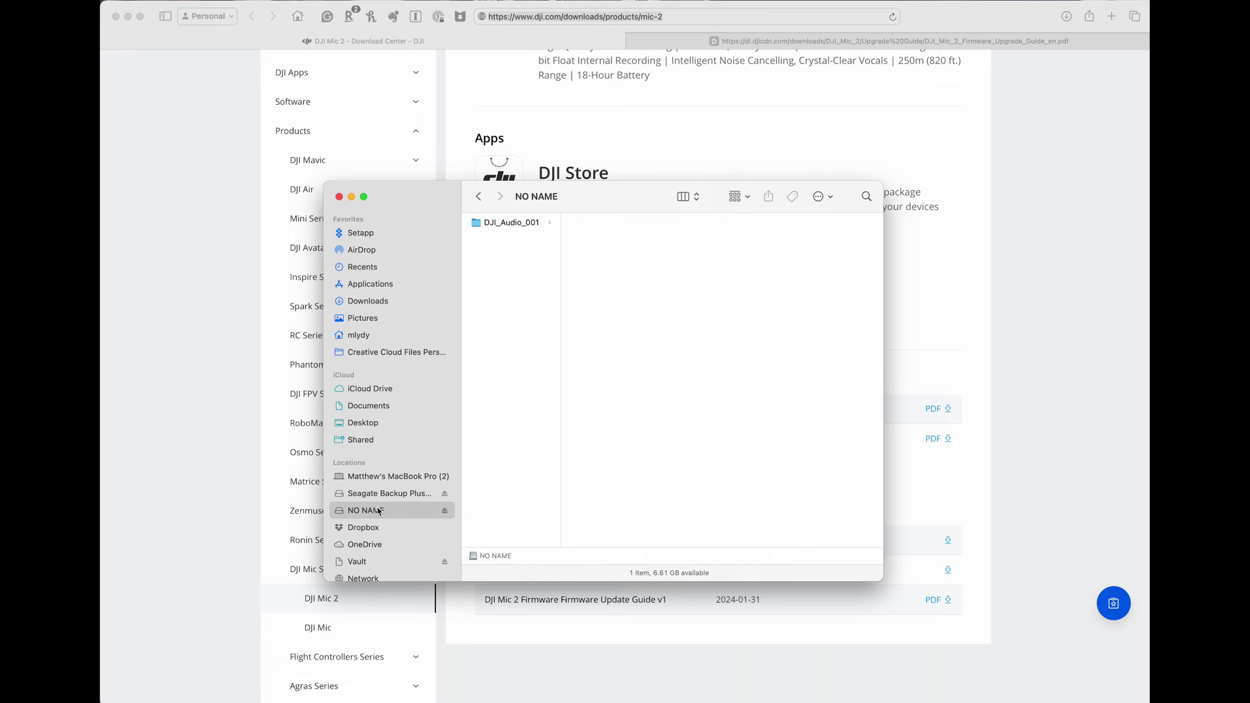
click(491, 225)
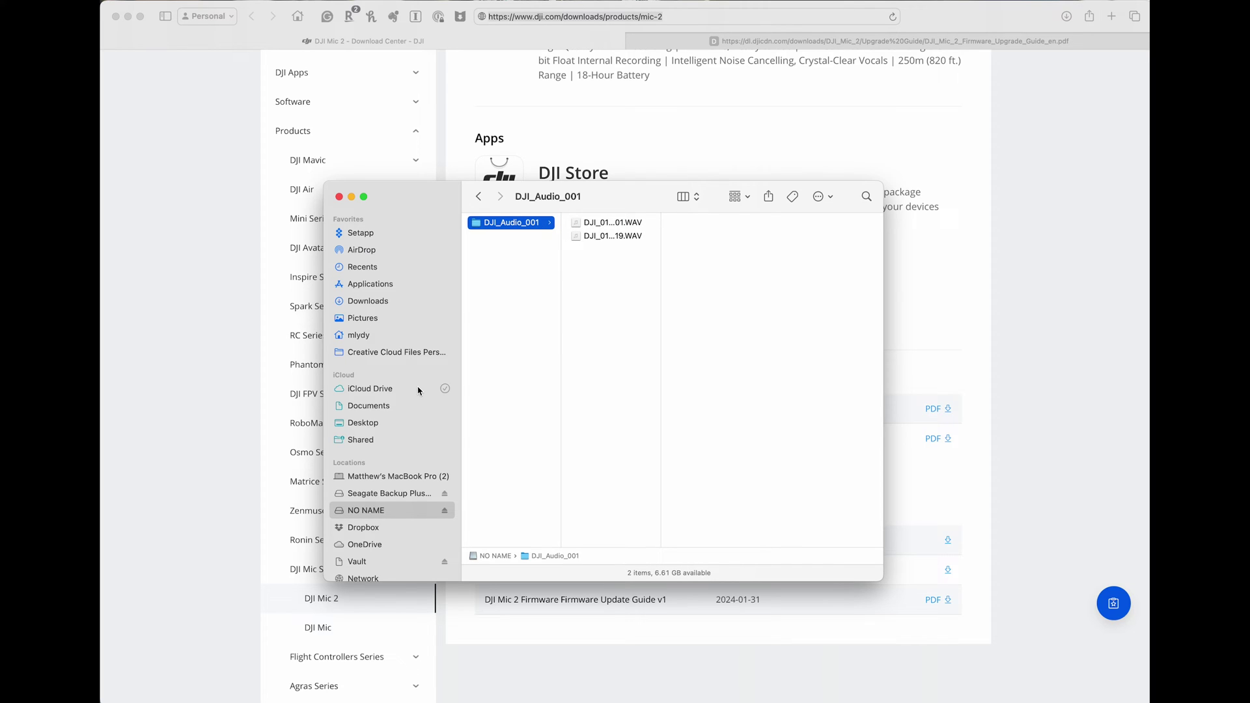
click(478, 196)
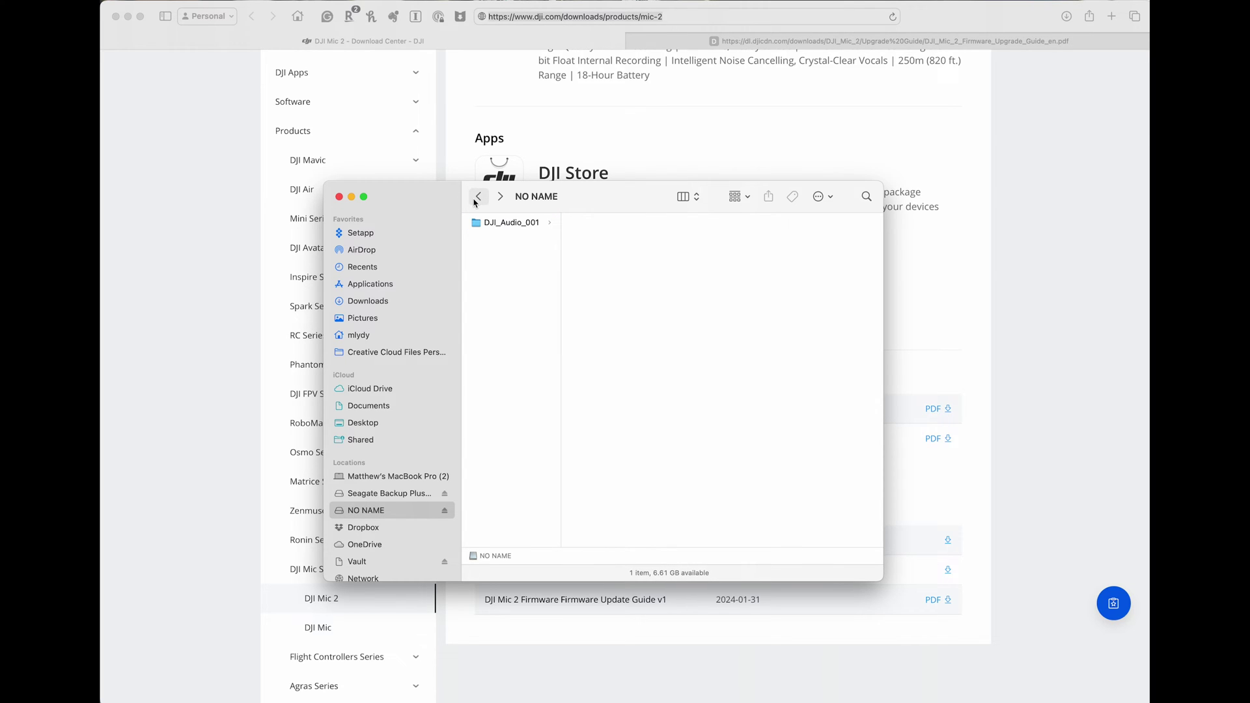
click(478, 198)
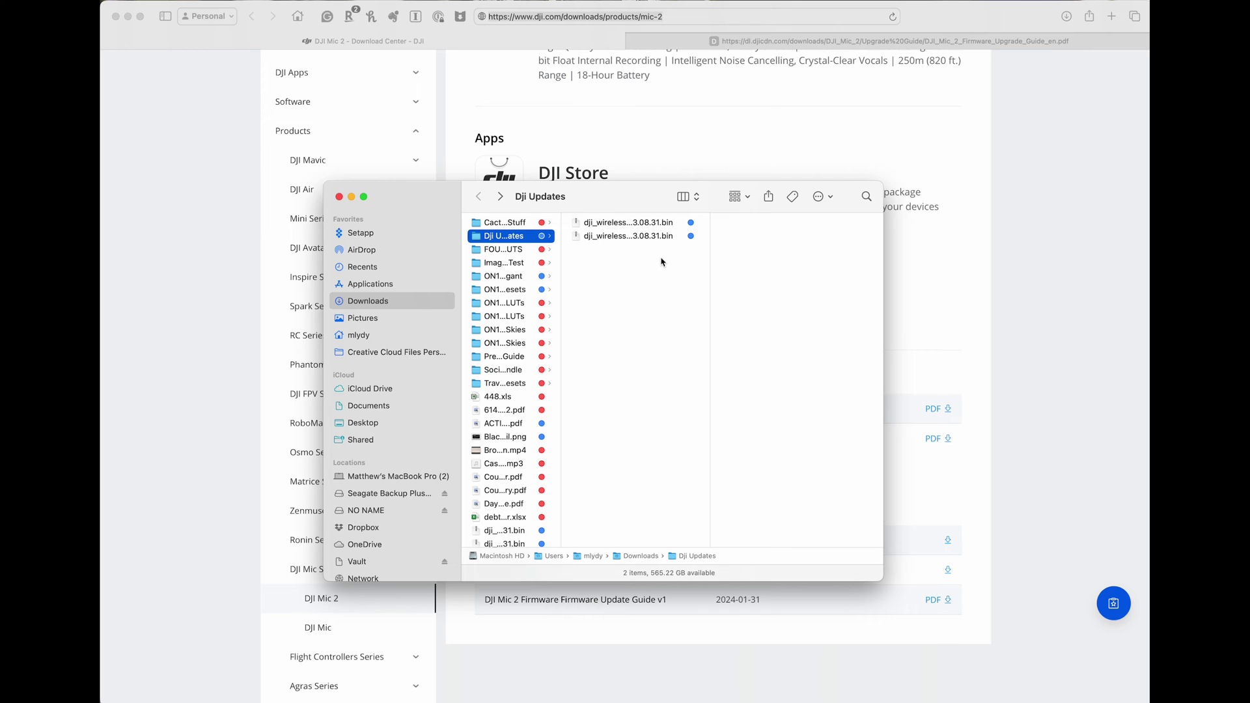
drag(710, 270, 783, 271)
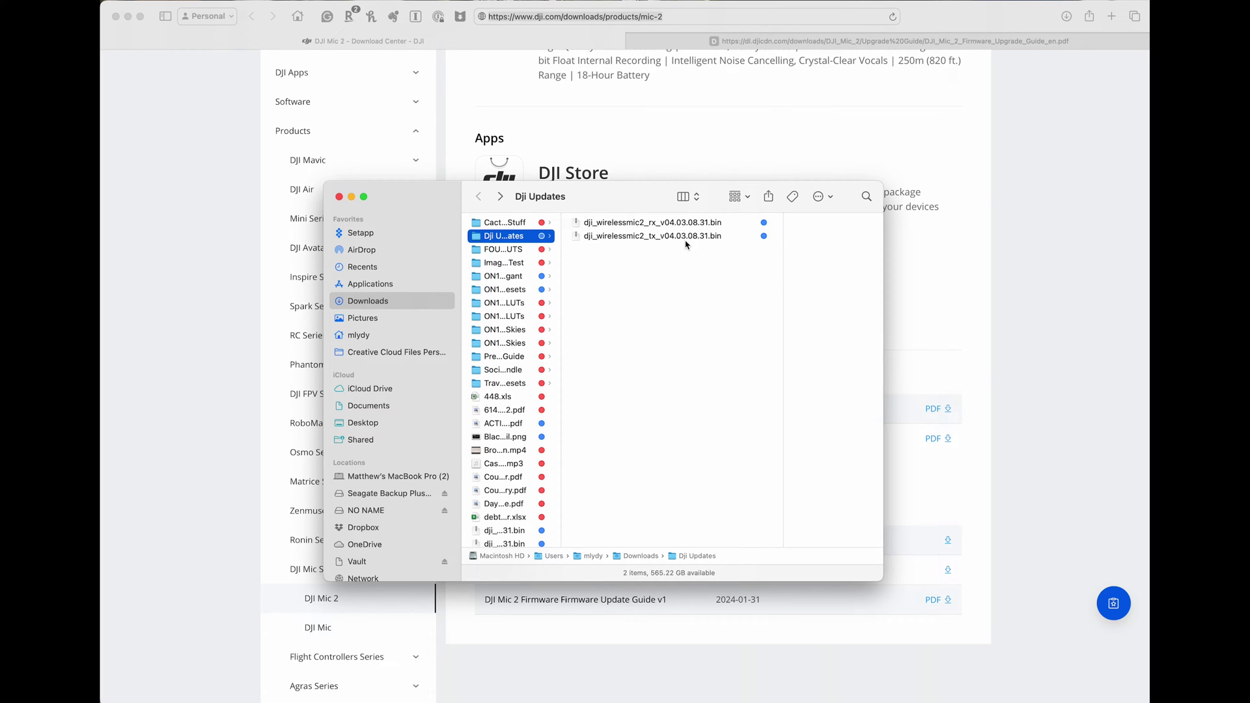
Copy the transmitter firmware .bin file from Dji Updates
click(657, 240)
right_click(659, 238)
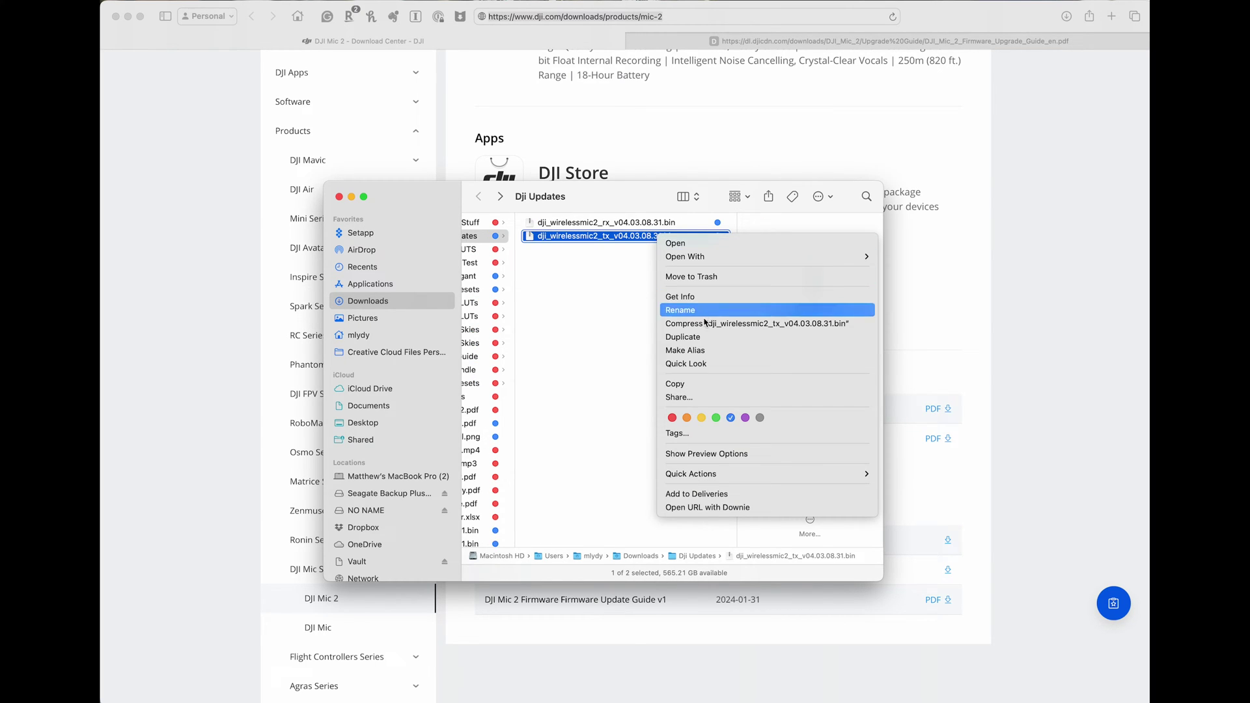
click(706, 383)
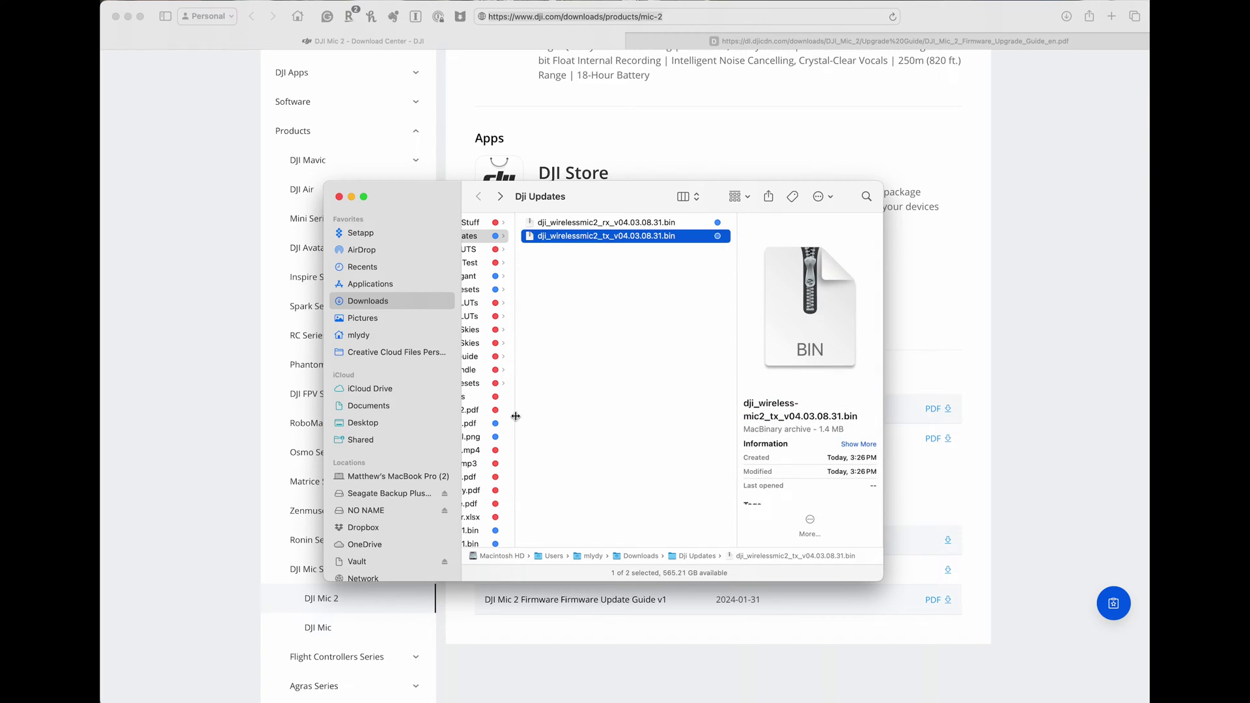
scroll(512, 420, left, 3)
Paste the transmitter firmware onto the NO NAME drive's root and eject the drive
click(380, 511)
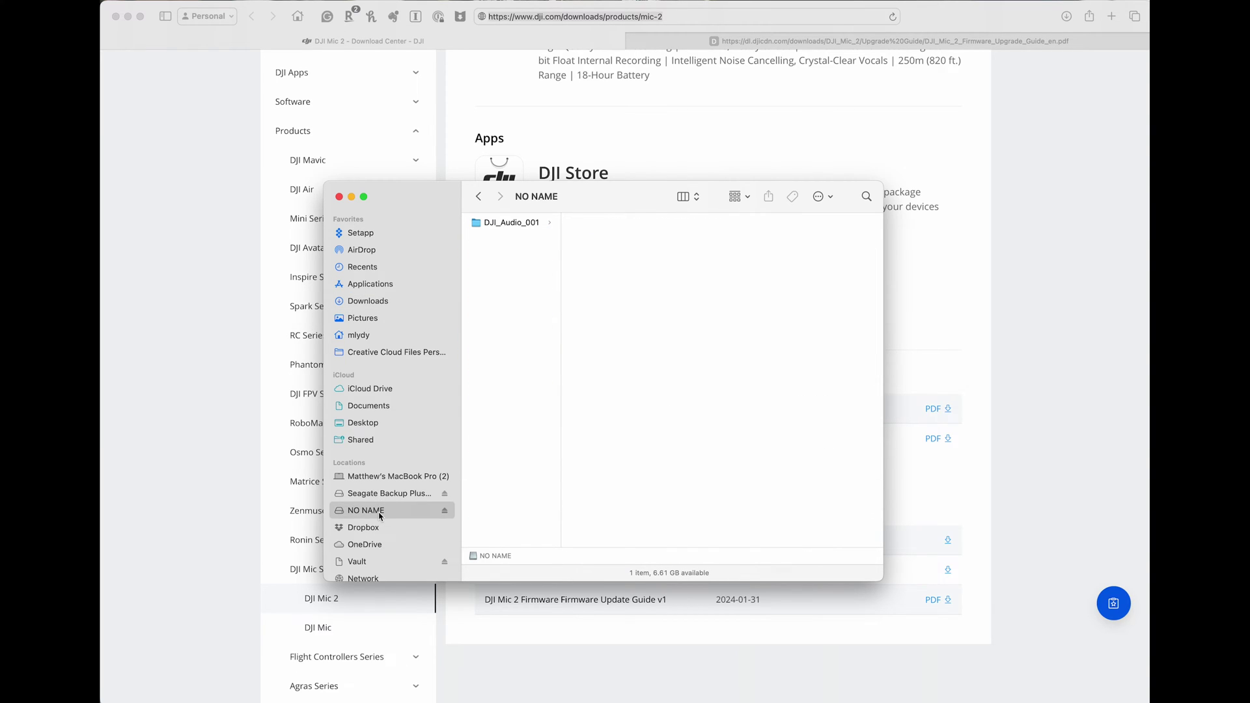
right_click(496, 284)
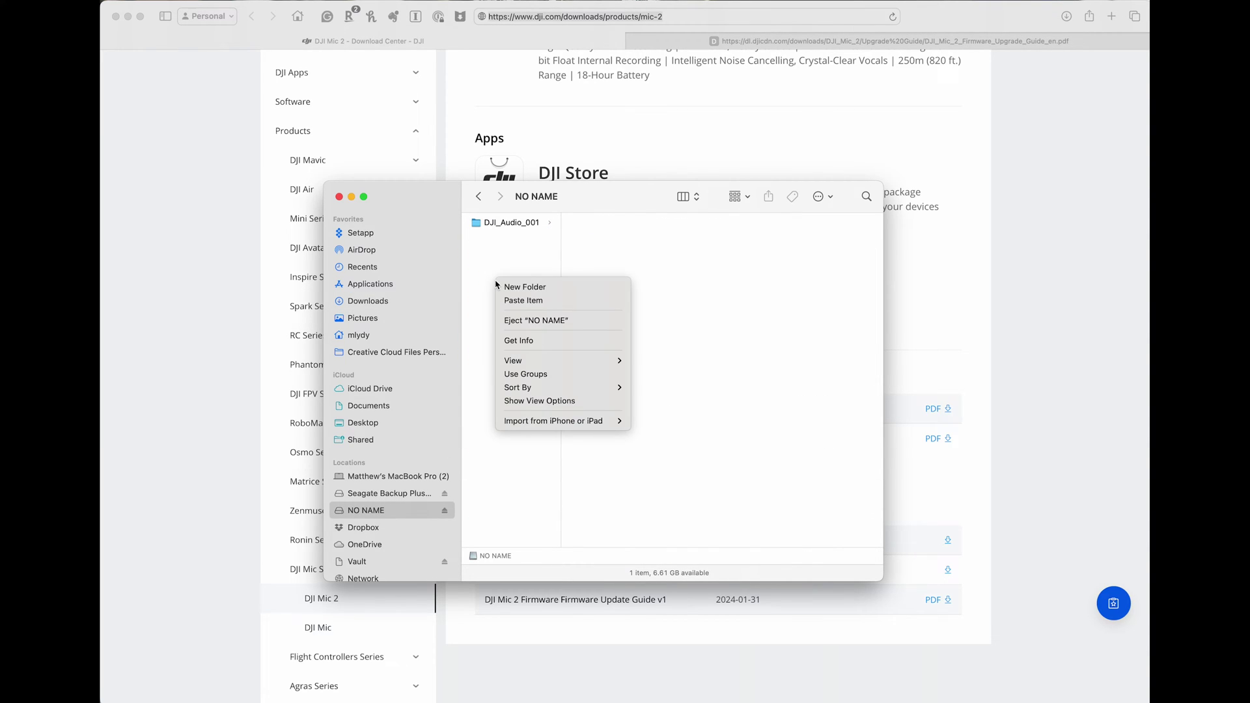
click(523, 301)
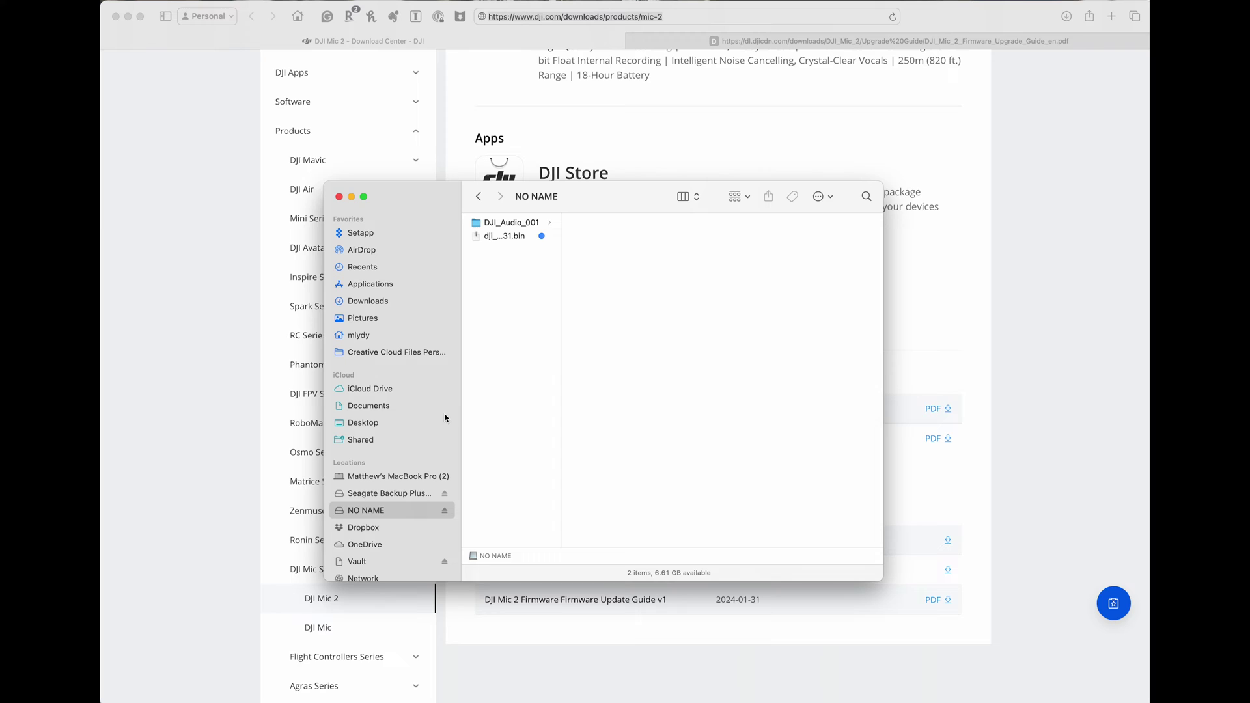
click(409, 477)
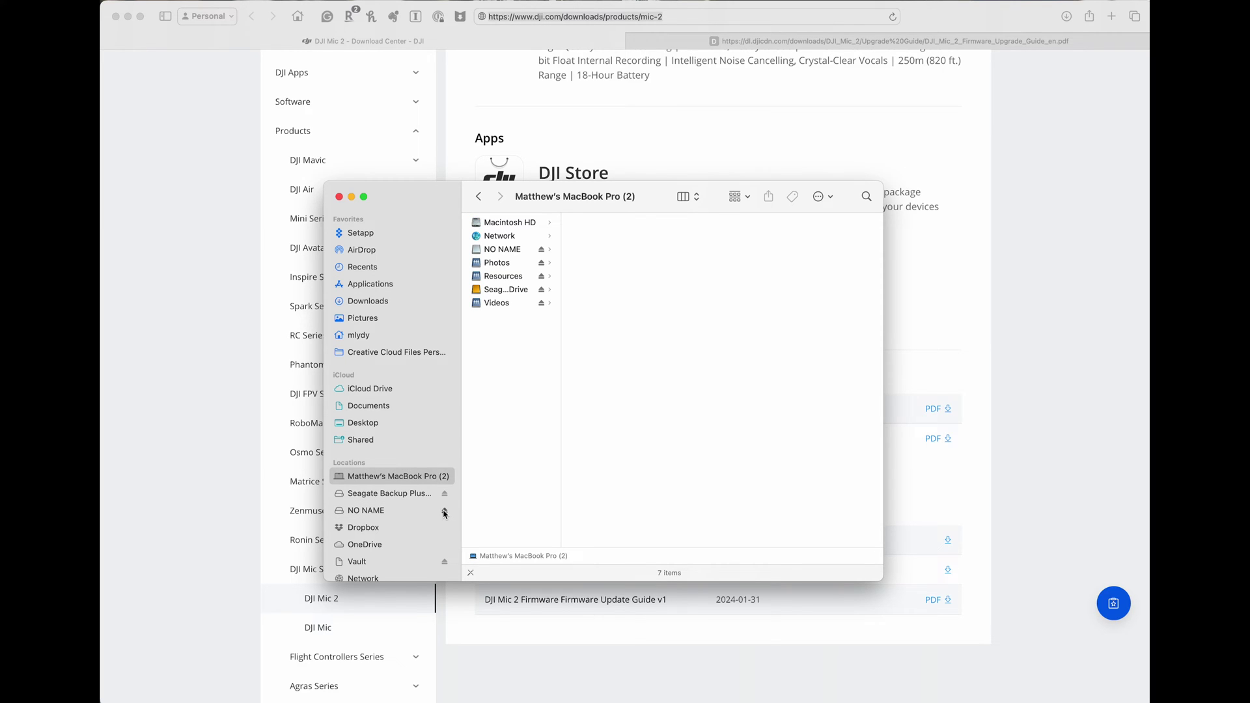
click(445, 511)
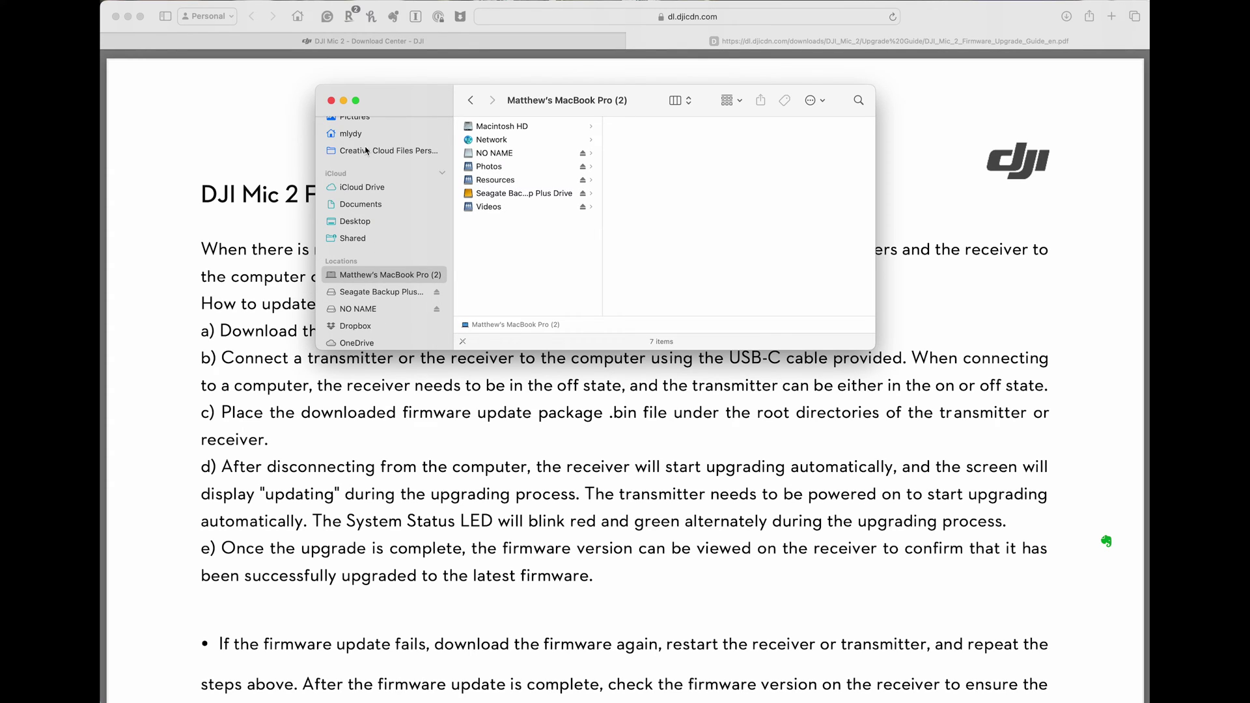
Return to Dji Updates, widen the names column, and copy the receiver firmware .bin
click(469, 101)
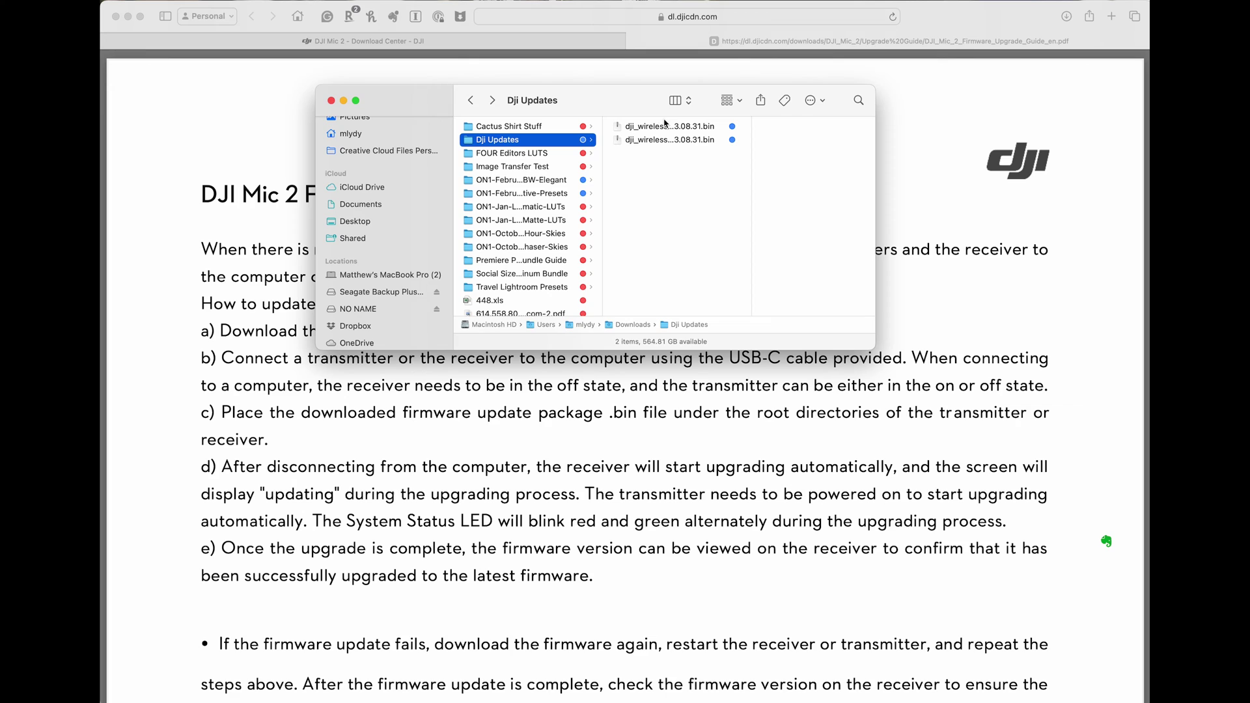
double_click(751, 134)
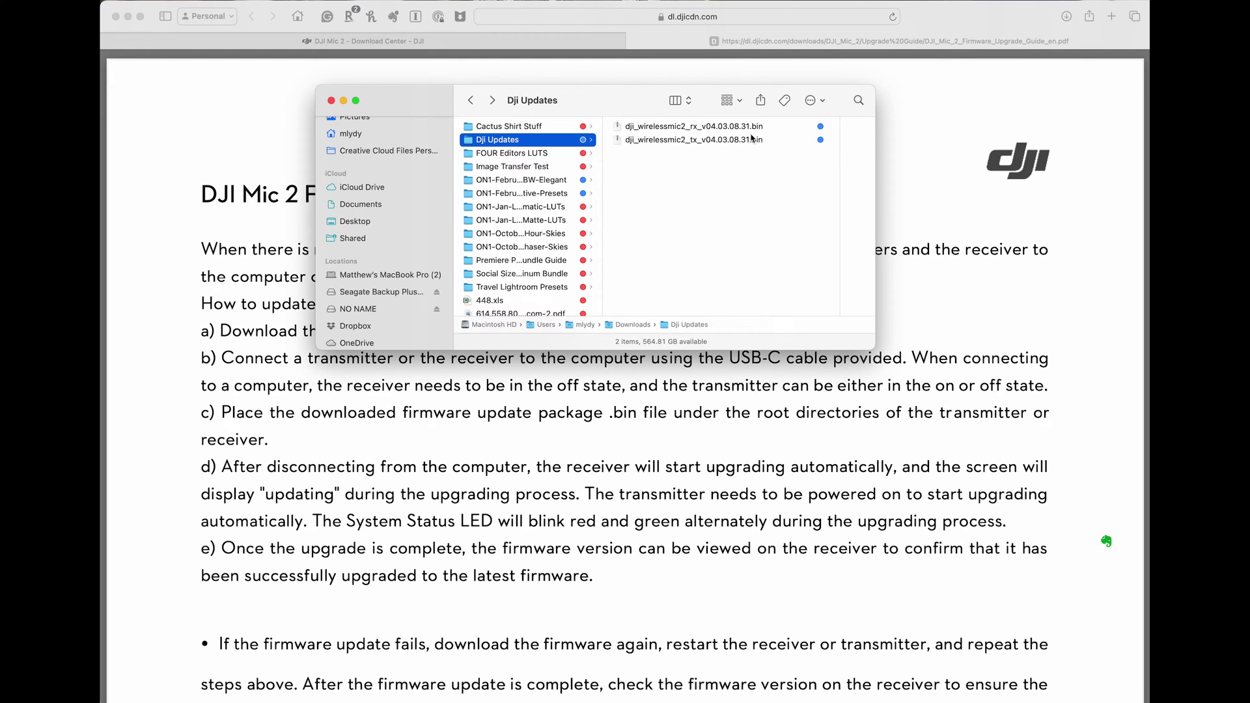
click(700, 133)
right_click(645, 132)
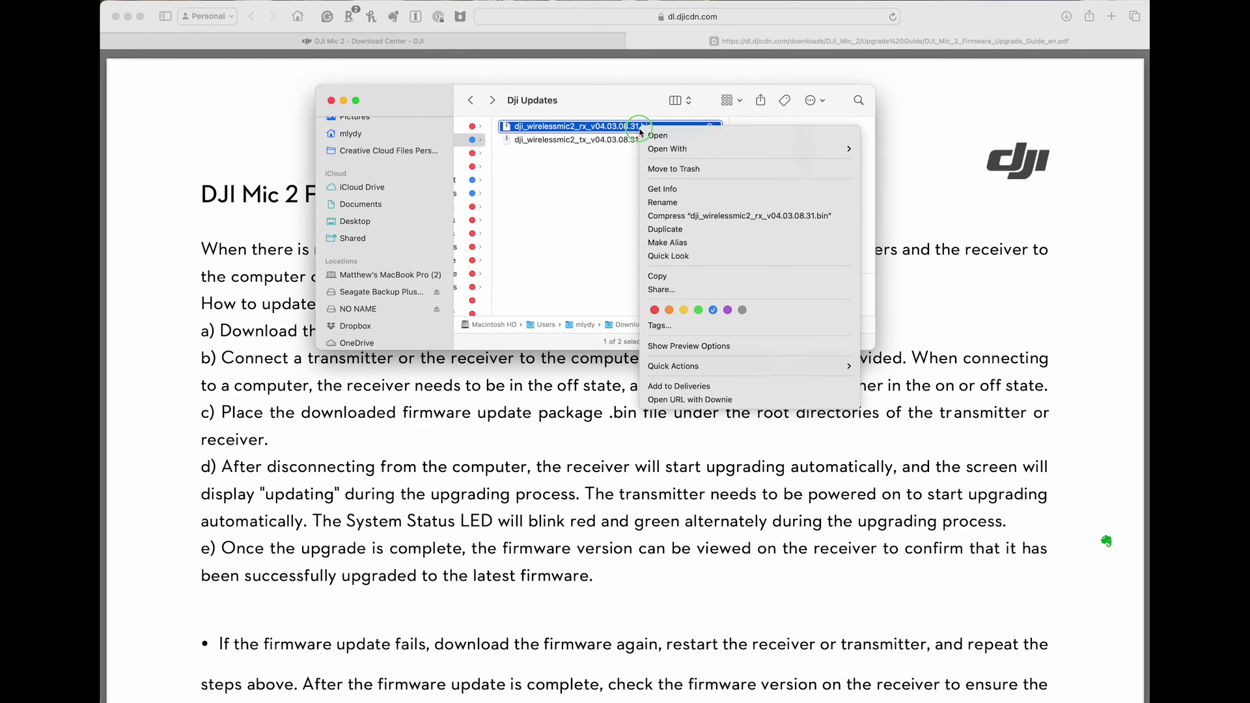
click(674, 276)
scroll(513, 273, left, 3)
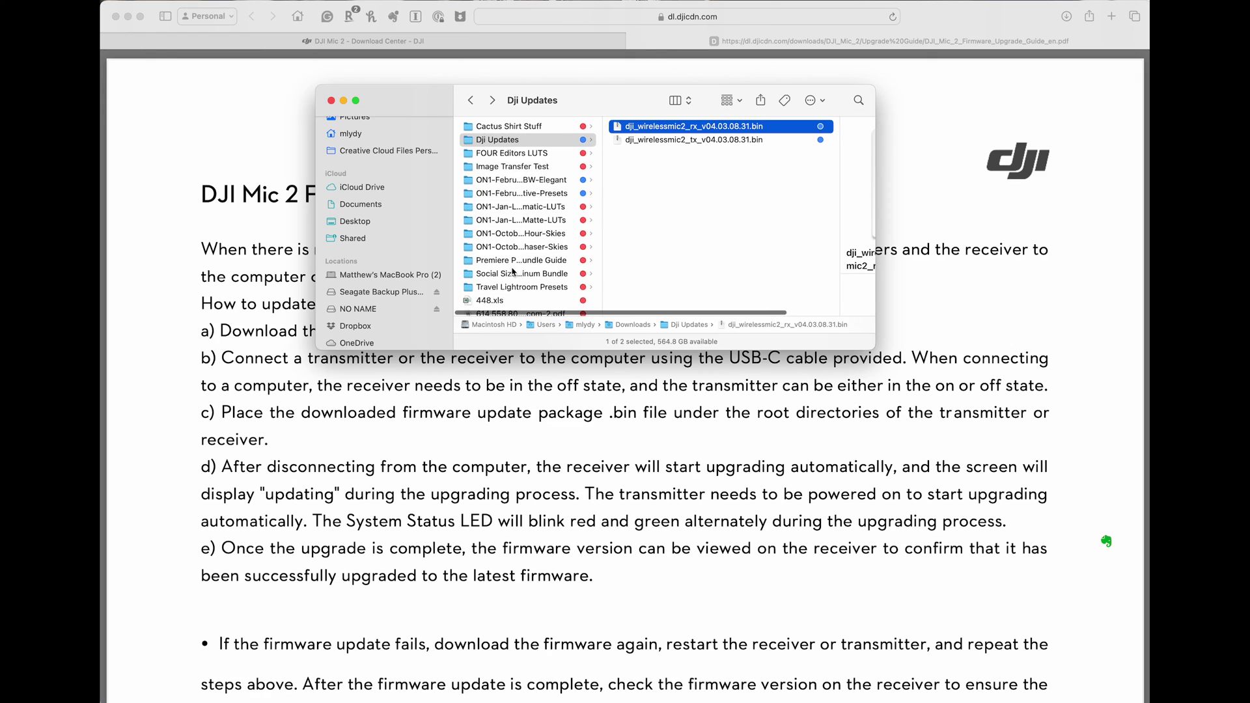
Paste the receiver firmware onto the empty NO NAME drive's root
click(370, 308)
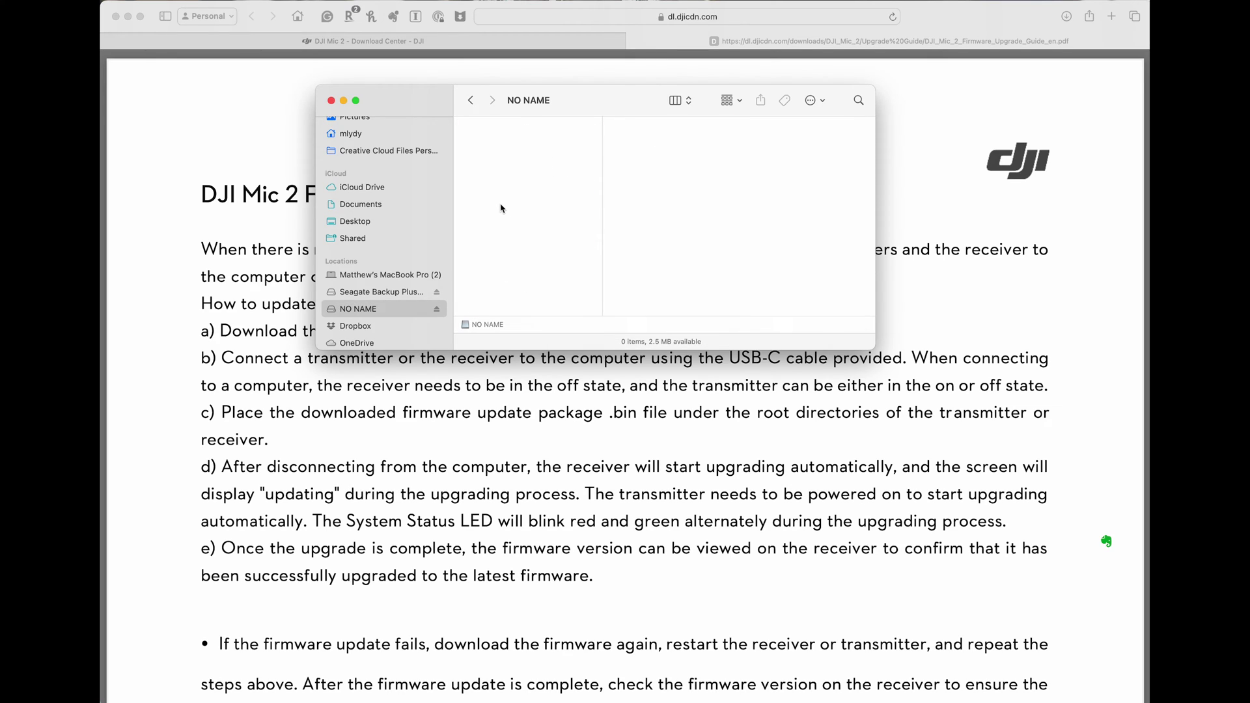
right_click(493, 149)
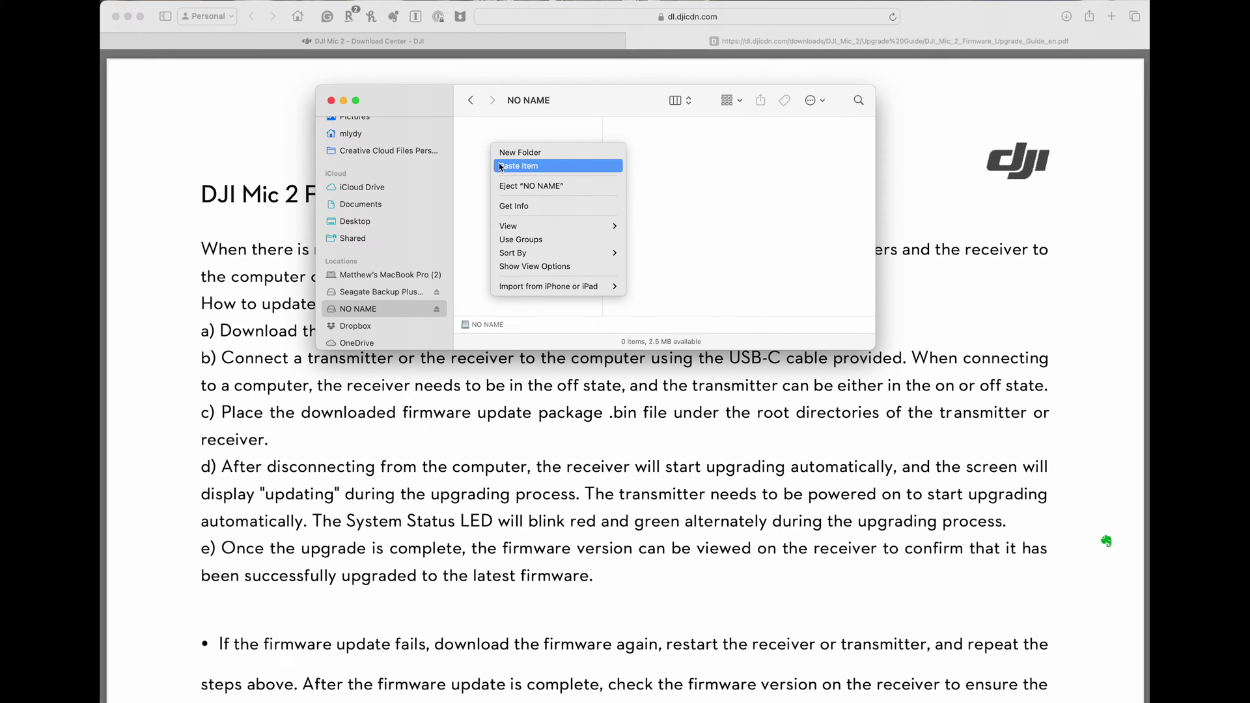
click(500, 168)
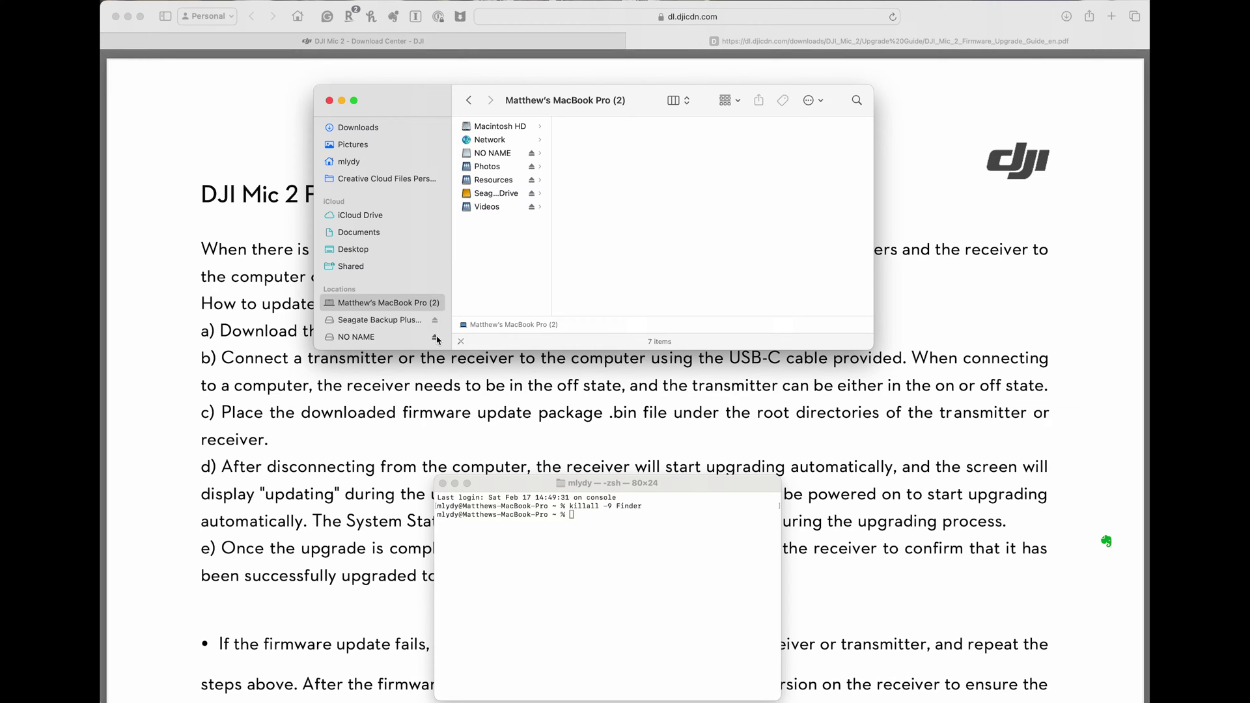
Eject the NO NAME drive holding the receiver firmware from the sidebar
click(436, 337)
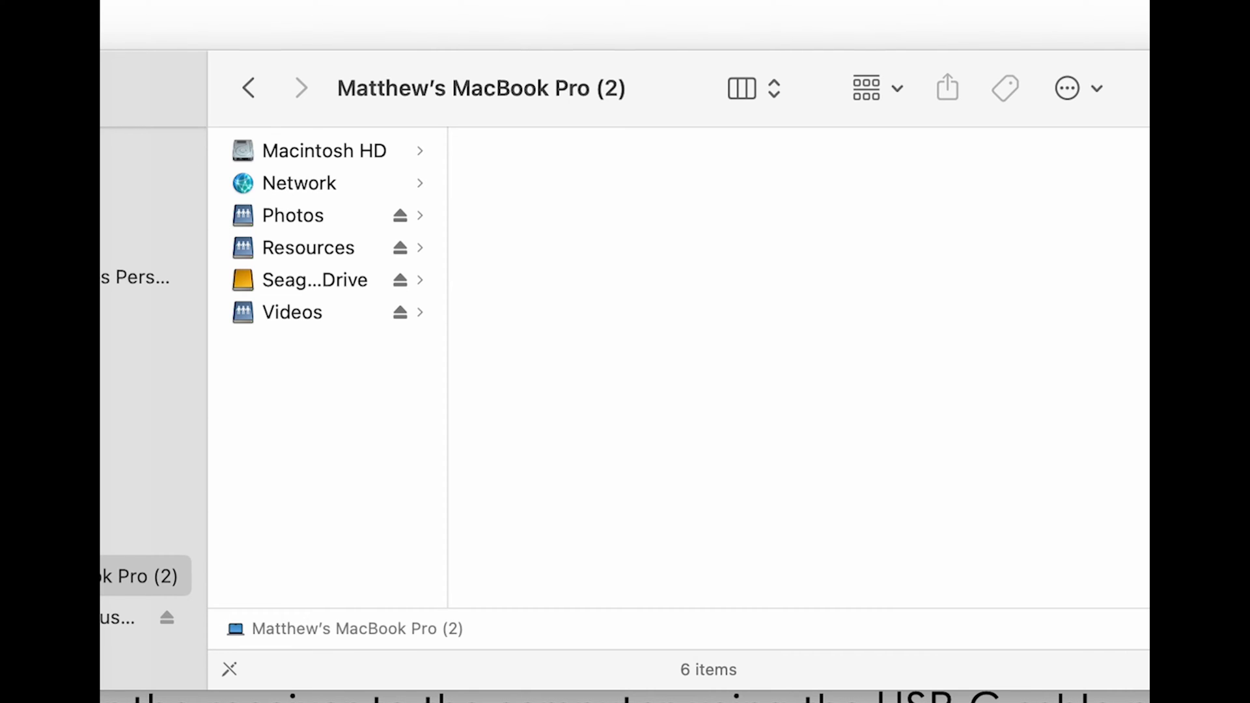
scroll(147, 391, up, 3)
scroll(147, 391, up, 2)
Go to Downloads > Dji Updates and widen the column to reveal both full .bin names
click(147, 280)
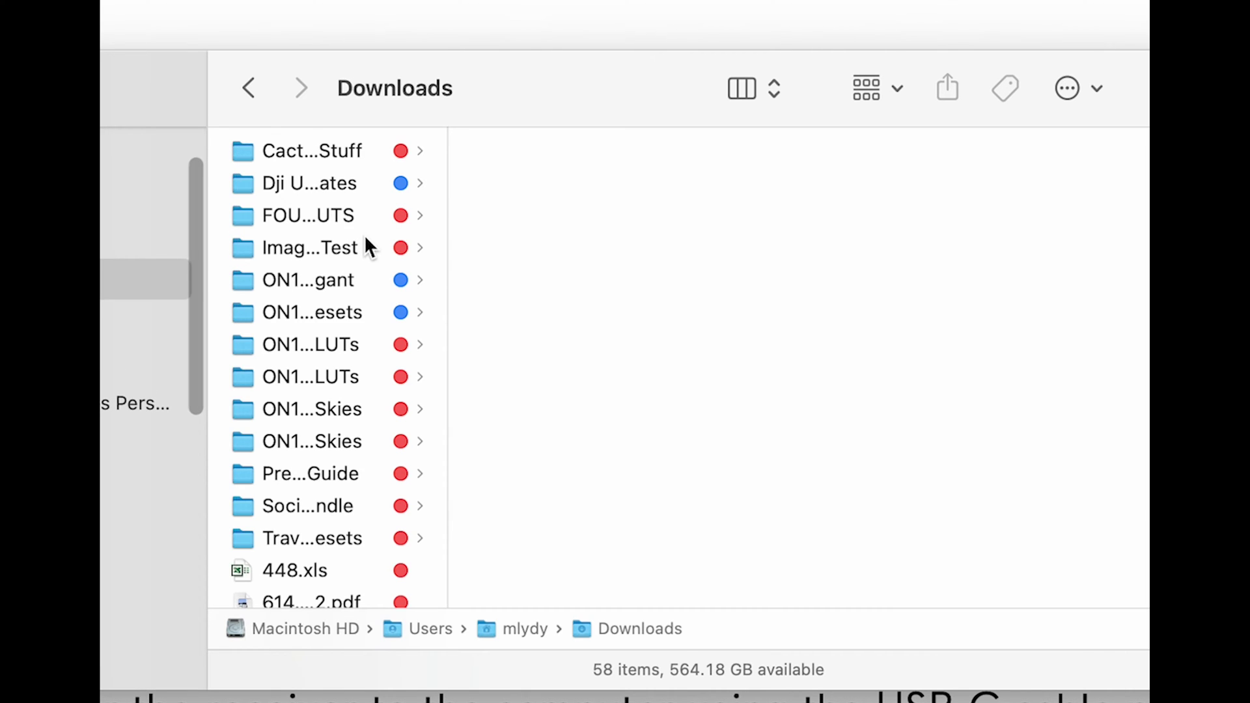
click(320, 184)
drag(686, 229, 986, 238)
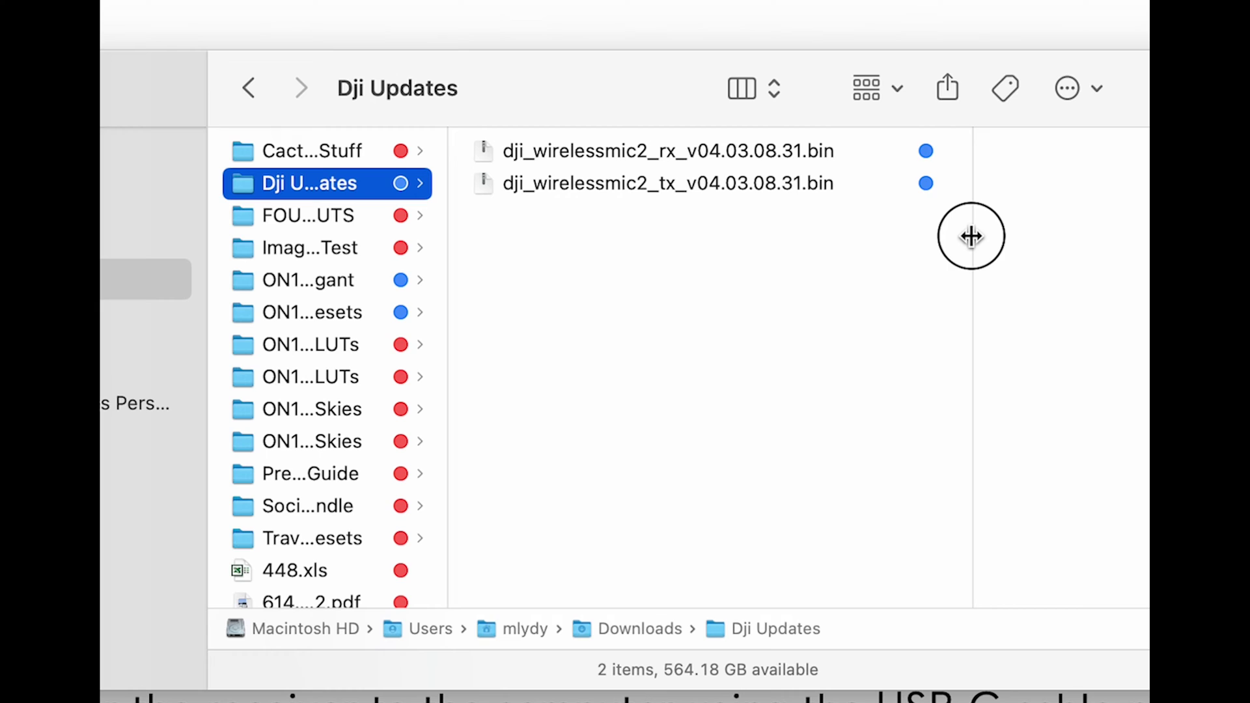